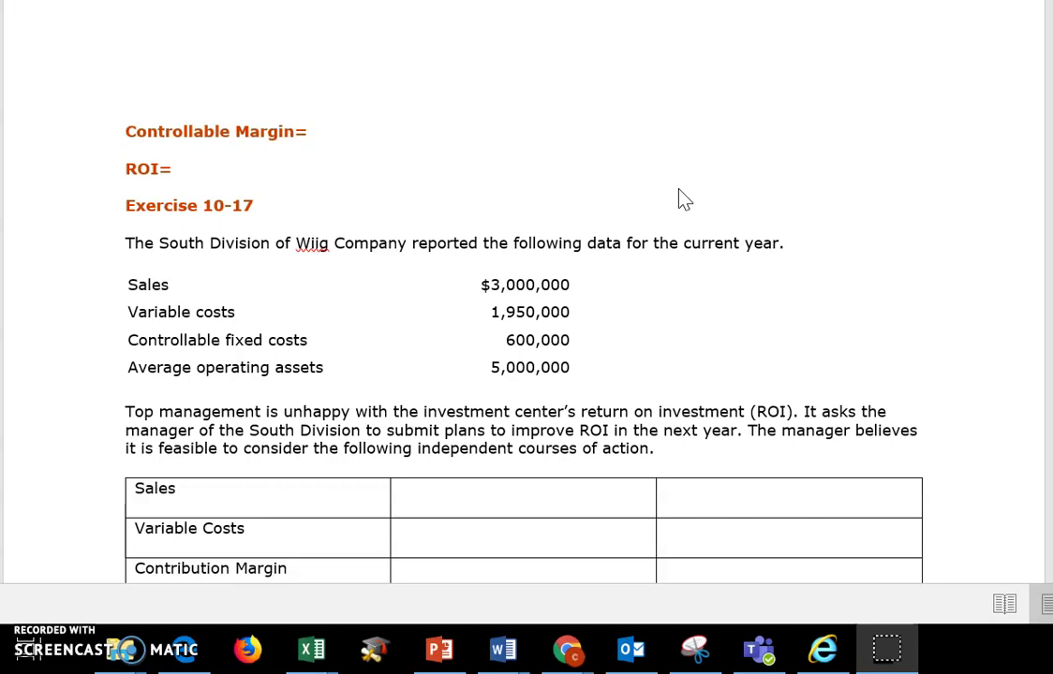
# - Type 'Contribution Margin - Controllable Fixed Costs' after 'Controllable Margin=', fixing the typo in 'Margin'
pyautogui.click(320, 132)
pyautogui.doubleClick(322, 132)
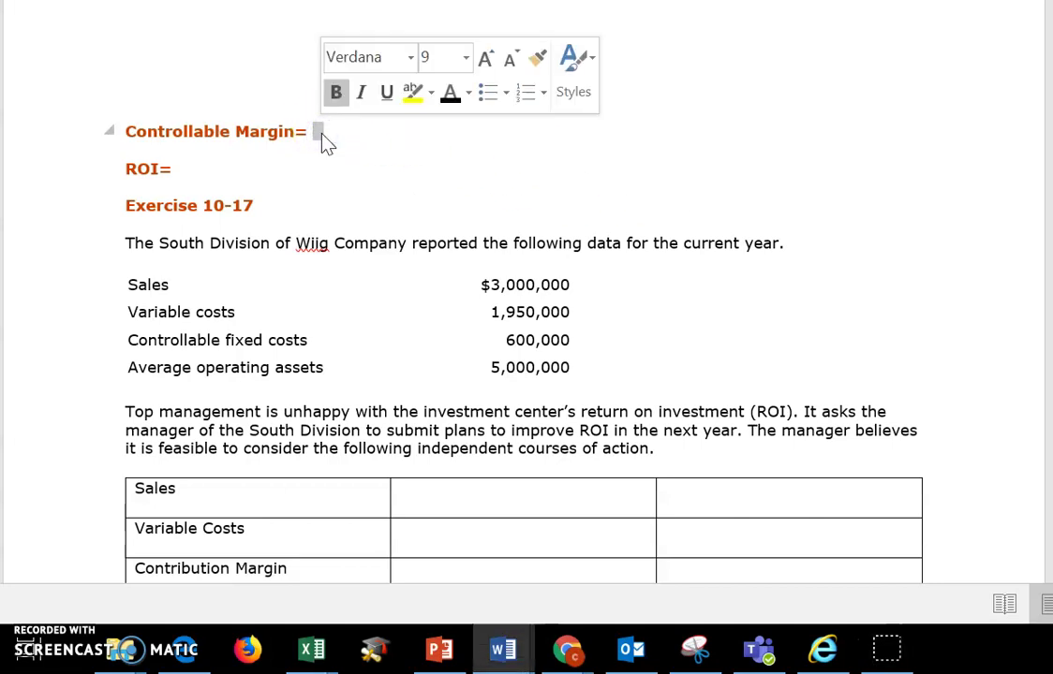
pyautogui.write('Cont')
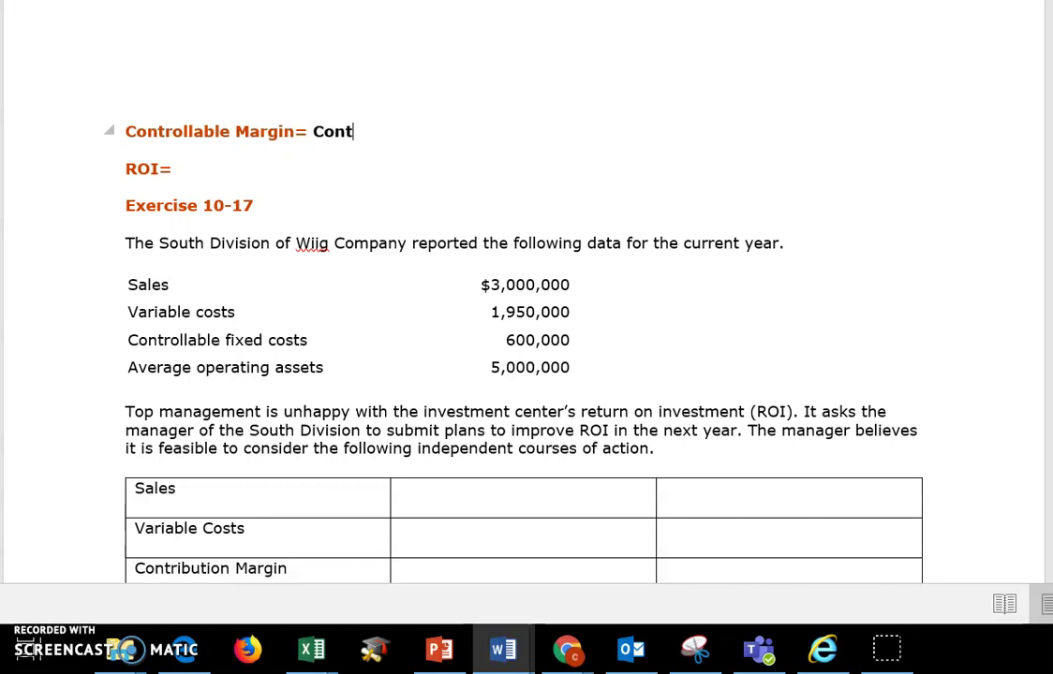
pyautogui.write('ribution MAr')
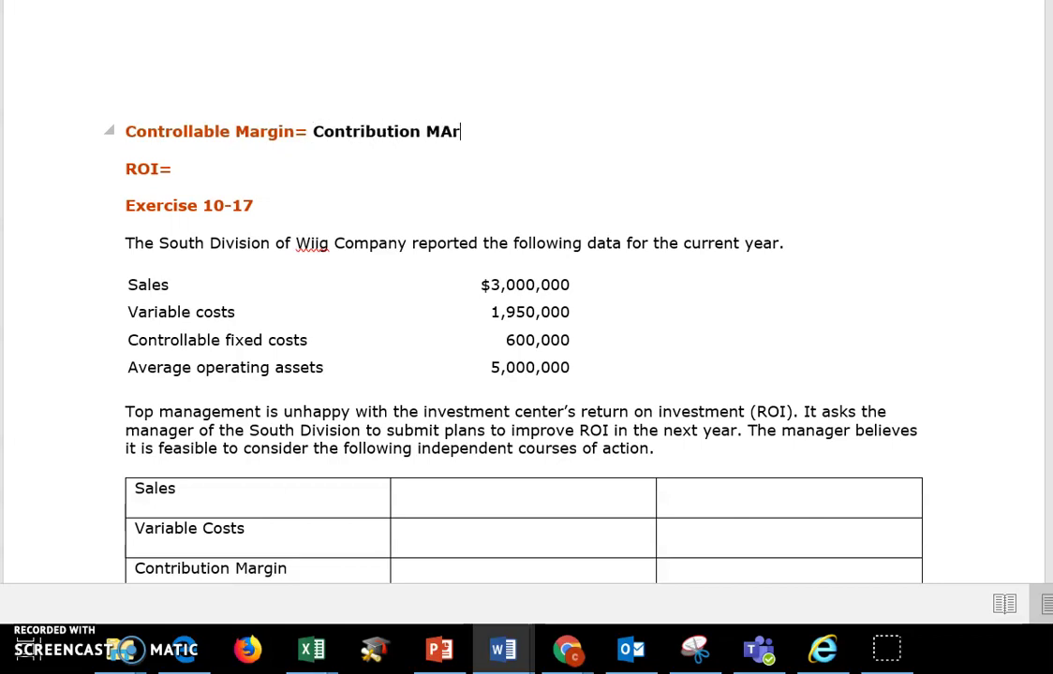
pyautogui.press('BackSpace')
pyautogui.press('BackSpace')
pyautogui.write('argin - ')
pyautogui.write('Controll')
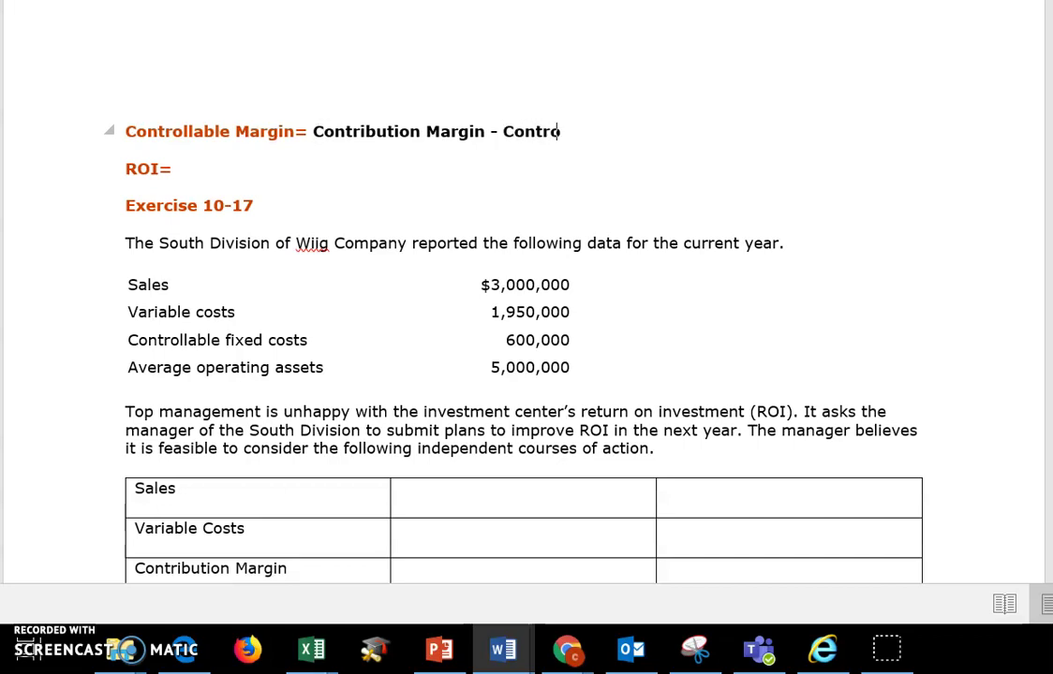
pyautogui.write('able Fix')
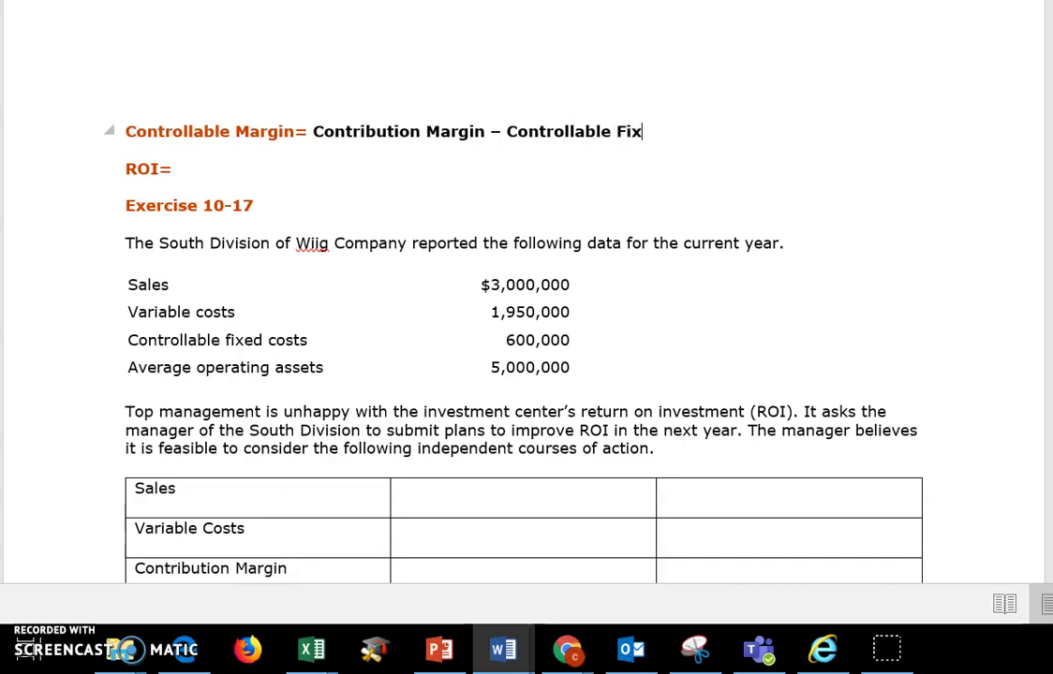
pyautogui.write('ed Costs')
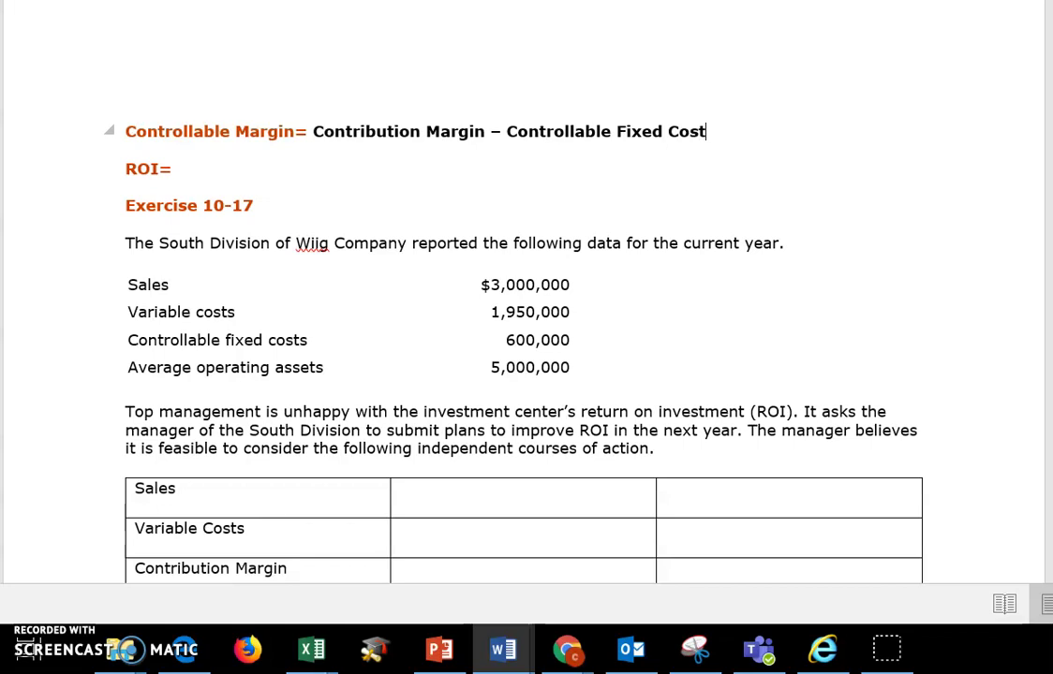
pyautogui.click(184, 169)
# - Type 'Controllable Margin / Average Operating Assets' after 'ROI=', correcting the misspellings
pyautogui.write('Contro')
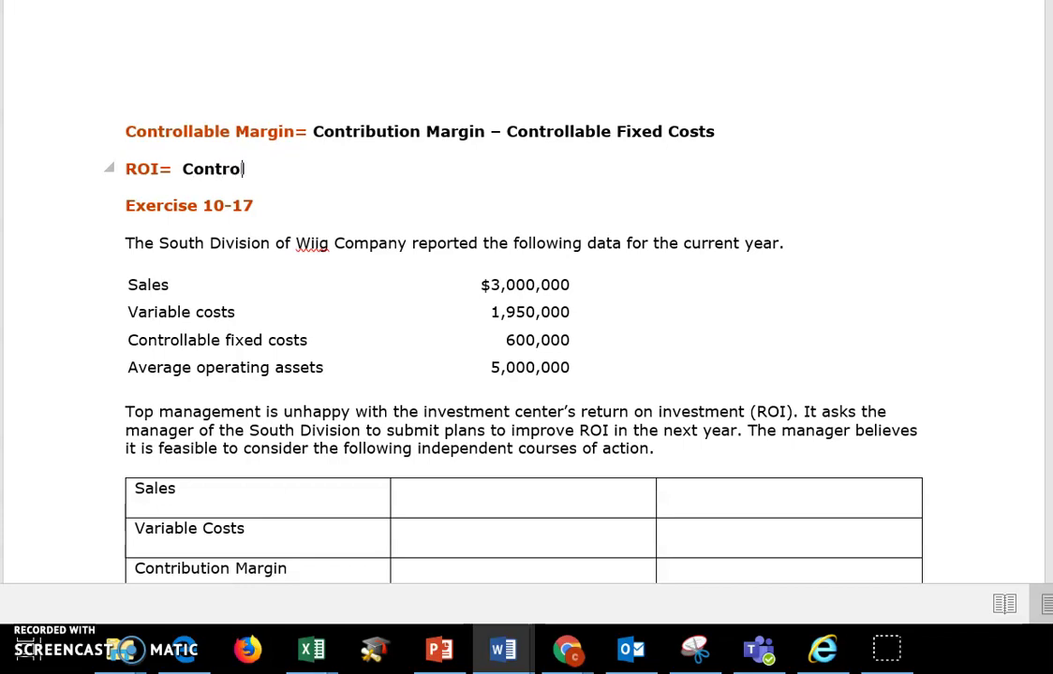
pyautogui.write('llabel')
pyautogui.press('BackSpace')
pyautogui.press('BackSpace')
pyautogui.write('l')
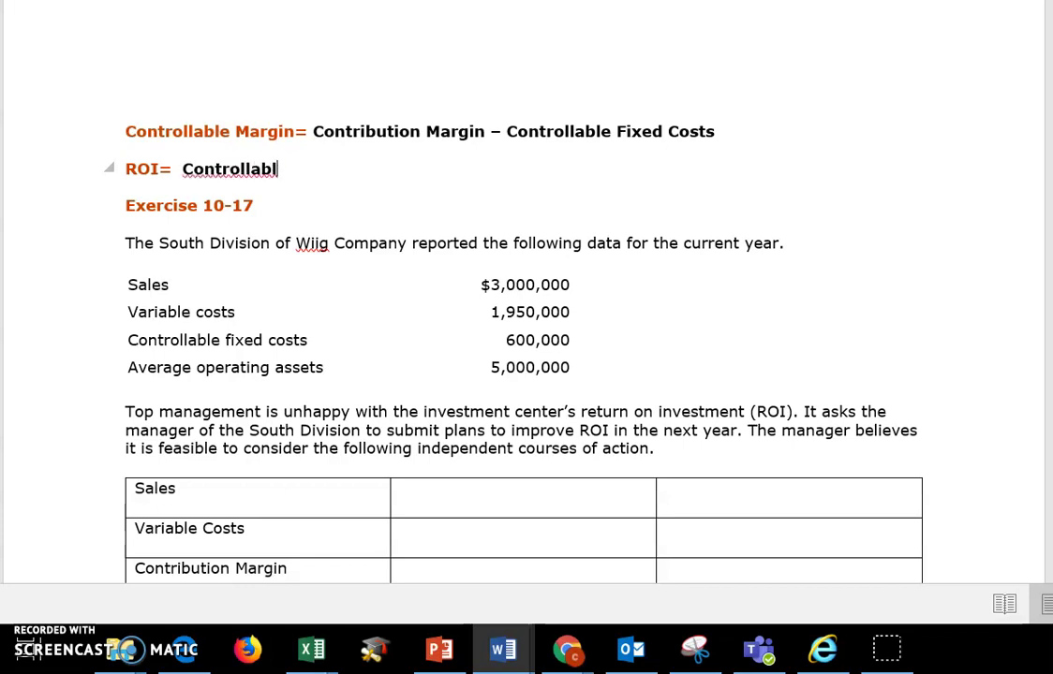
pyautogui.write('e Marg')
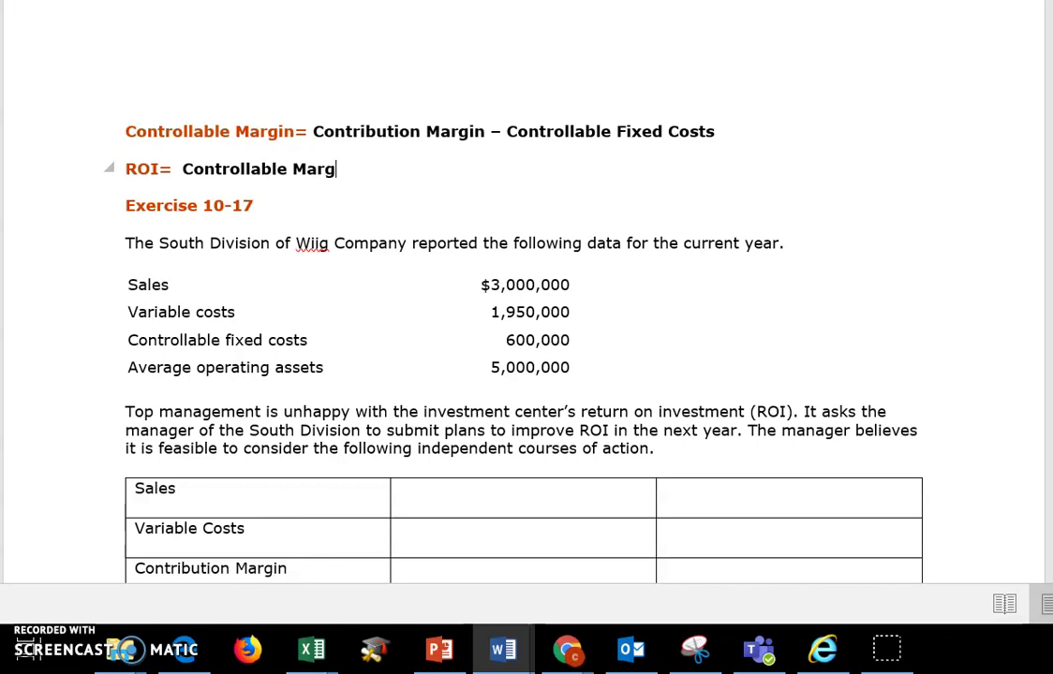
pyautogui.write('in / Average Ope')
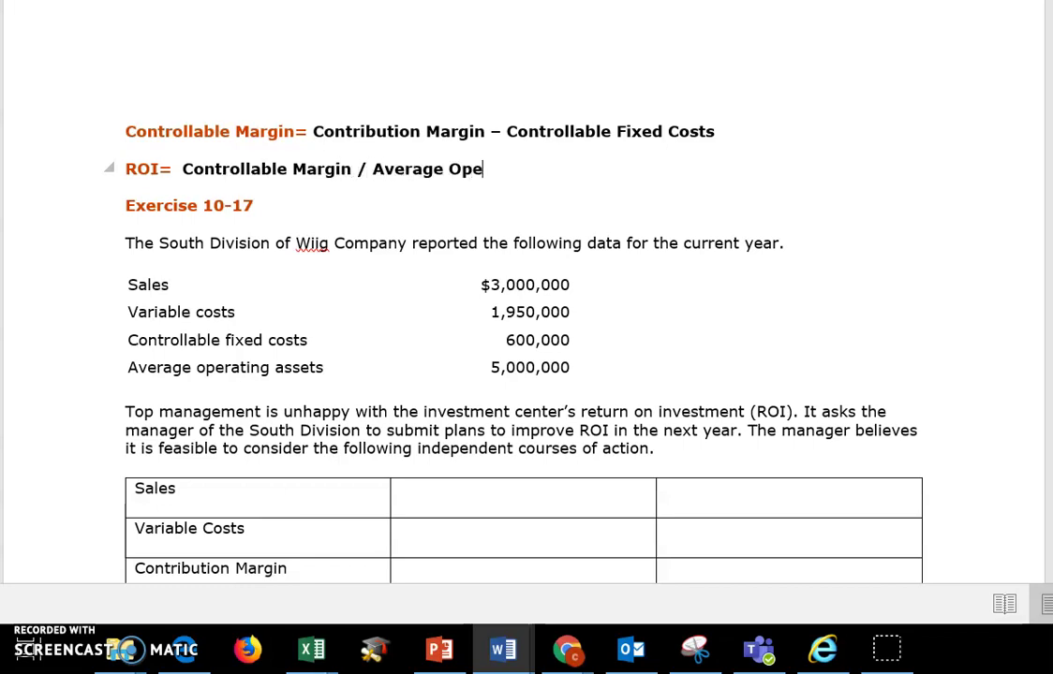
pyautogui.write('rating Asset')
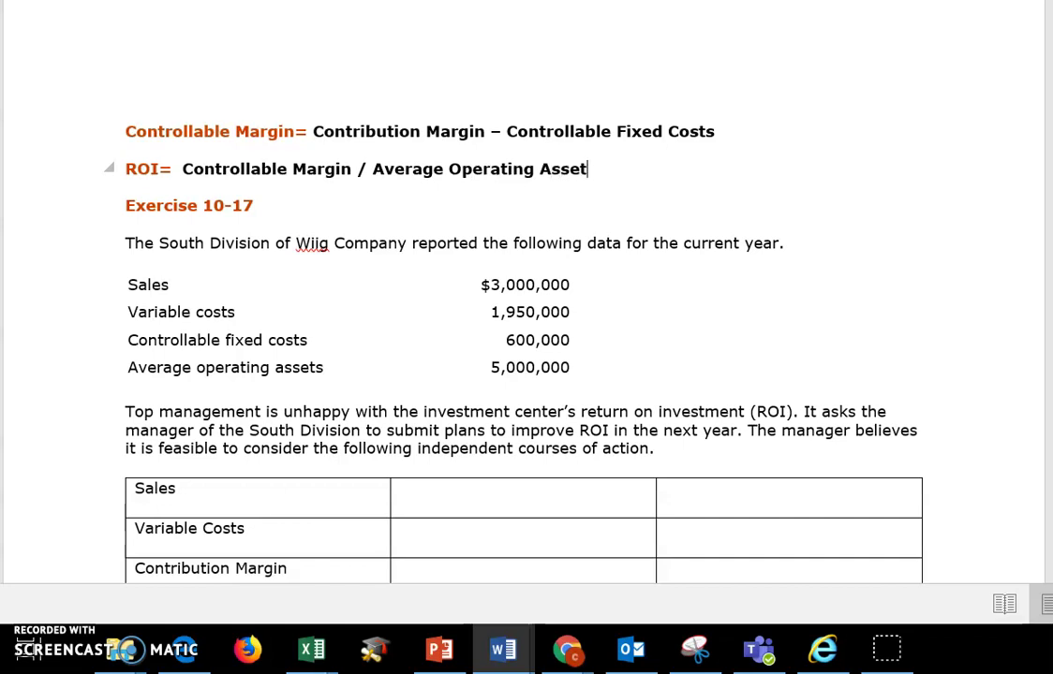
pyautogui.write('s')
pyautogui.scroll(-3, 524, 356)
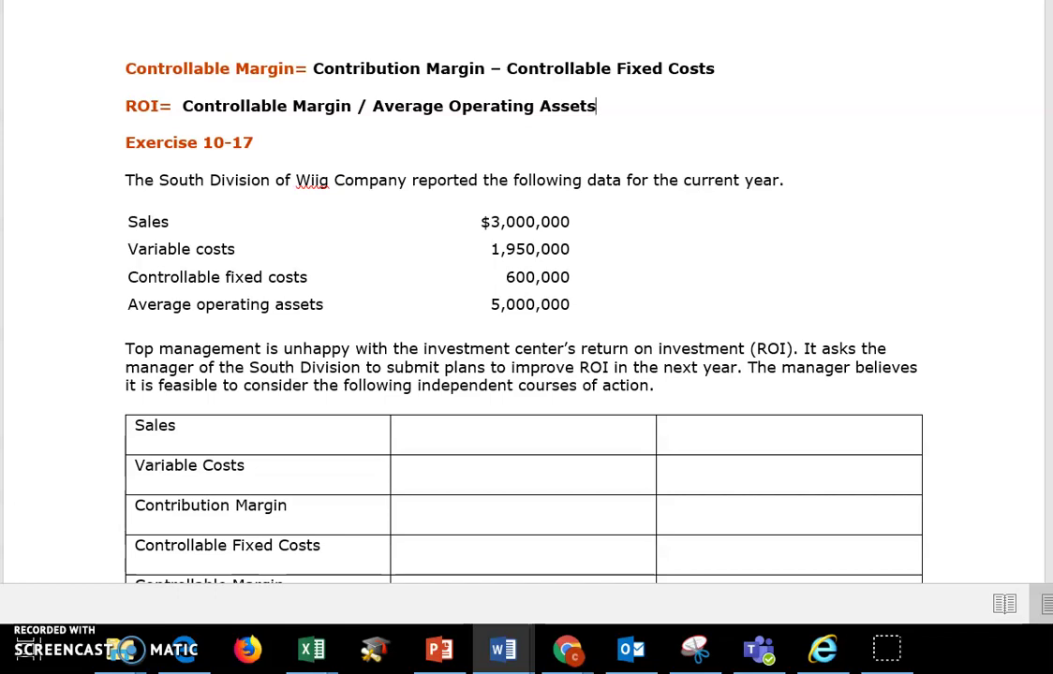
# - Scroll down to show the full margin table and select the Sales amount cell
pyautogui.scroll(-1, 524, 309)
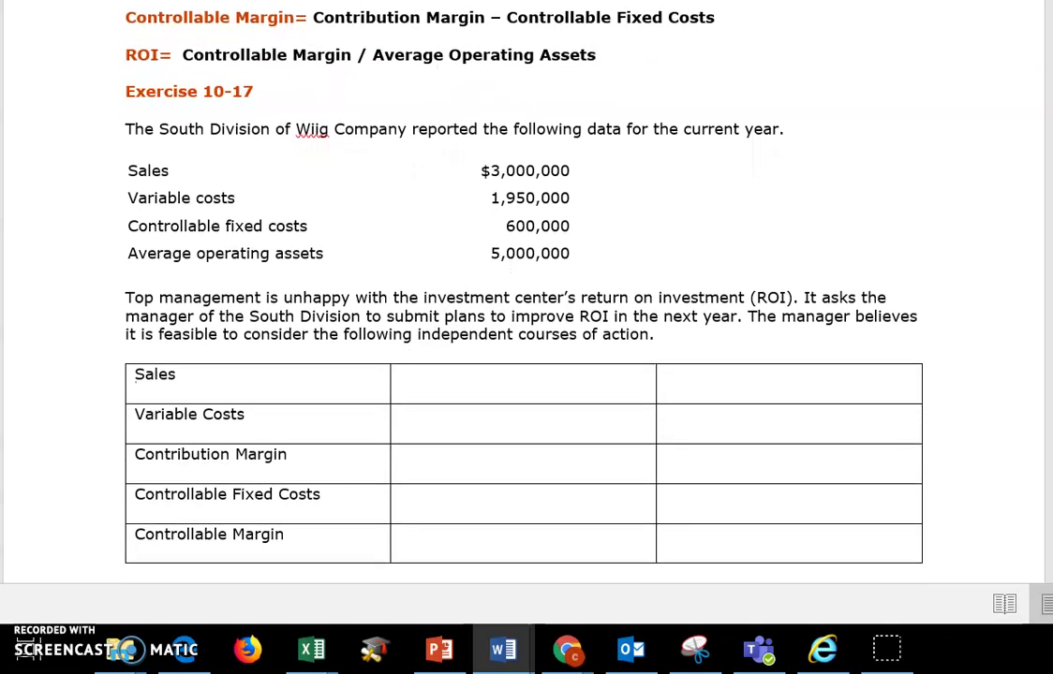
pyautogui.click(440, 387)
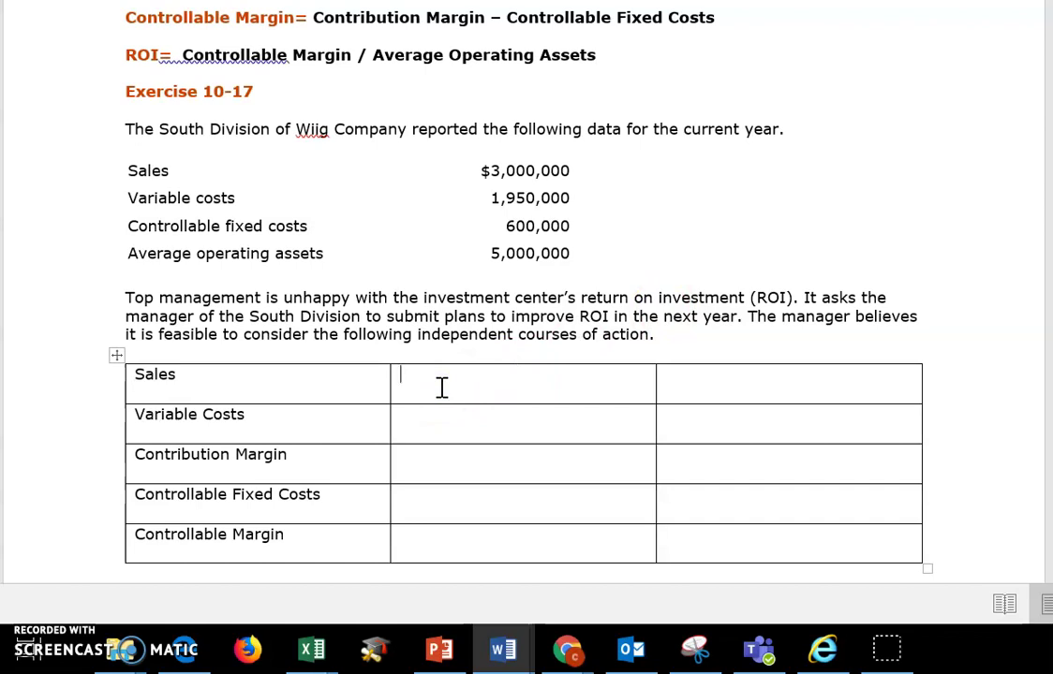
# - Fill in amounts 3,000,000, 1,950,000, 1,050,000, 600,000 and 450,000, and give Sales 100%
pyautogui.write('3,000,000')
pyautogui.click(424, 424)
pyautogui.write('1,950,000')
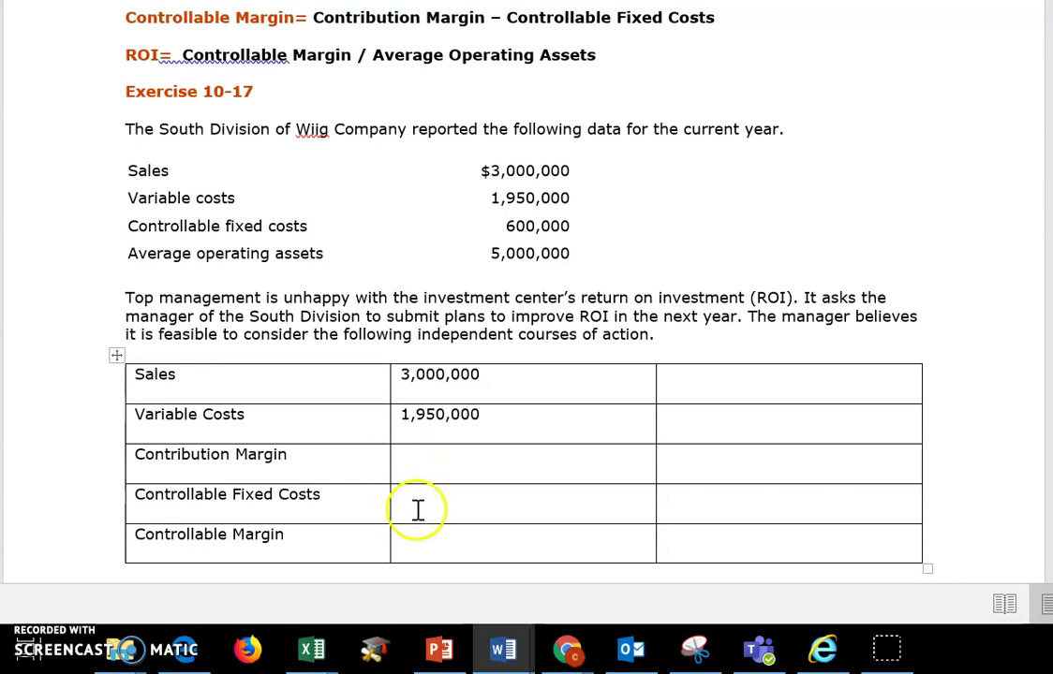
pyautogui.click(416, 471)
pyautogui.write('1,')
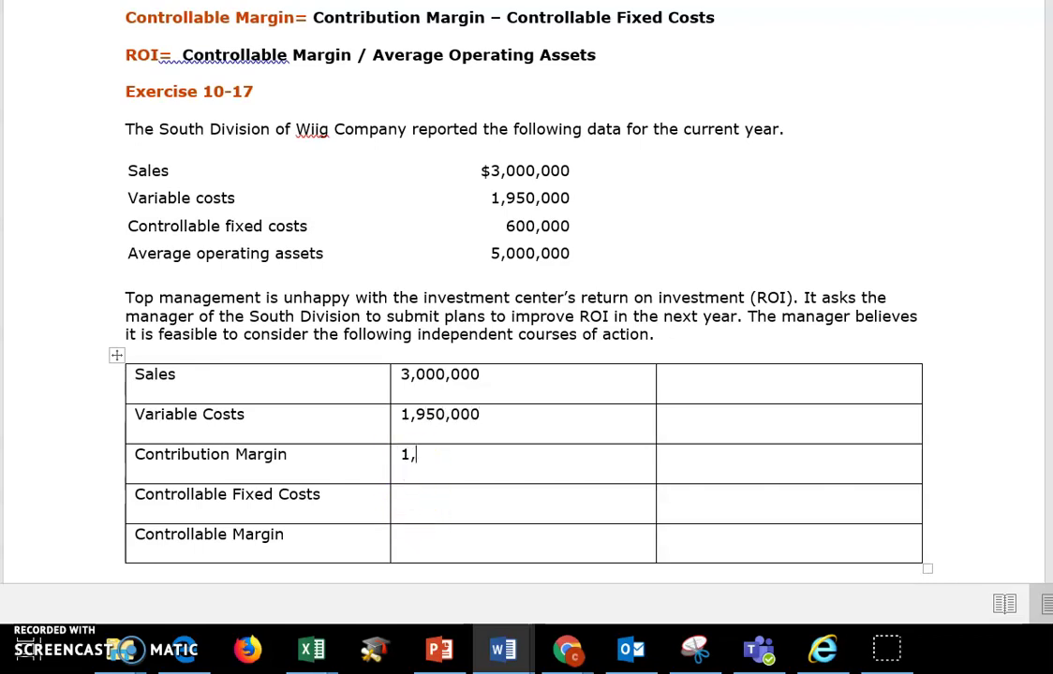
pyautogui.write('050,000')
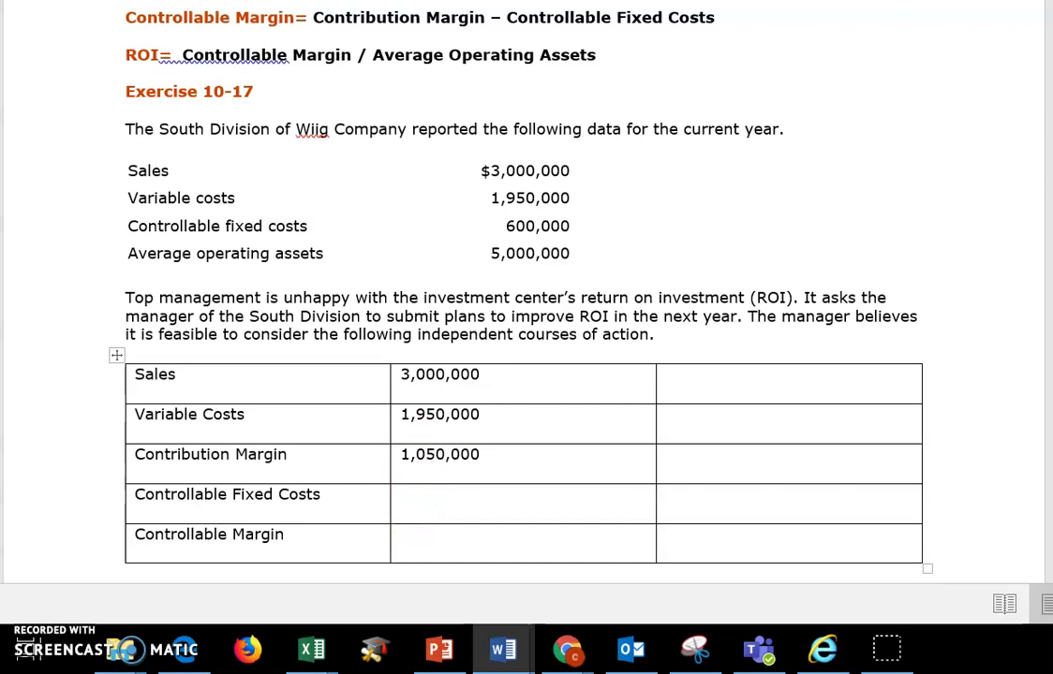
pyautogui.click(411, 508)
pyautogui.write('600,000')
pyautogui.click(420, 553)
pyautogui.write('4')
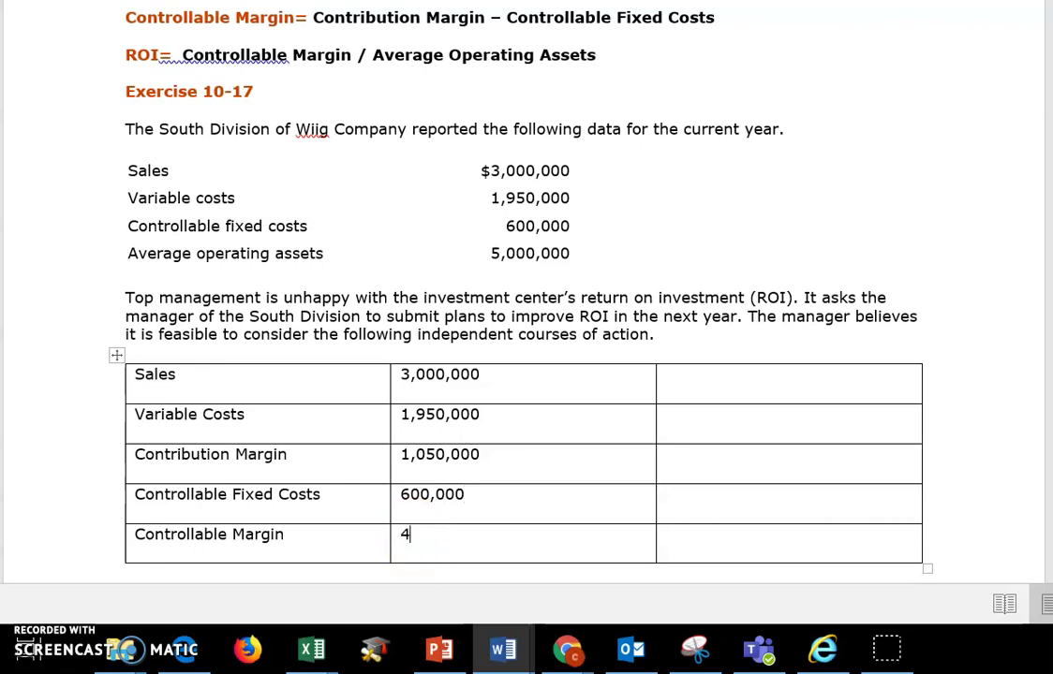
pyautogui.write('50,000')
pyautogui.click(711, 384)
pyautogui.write('100%')
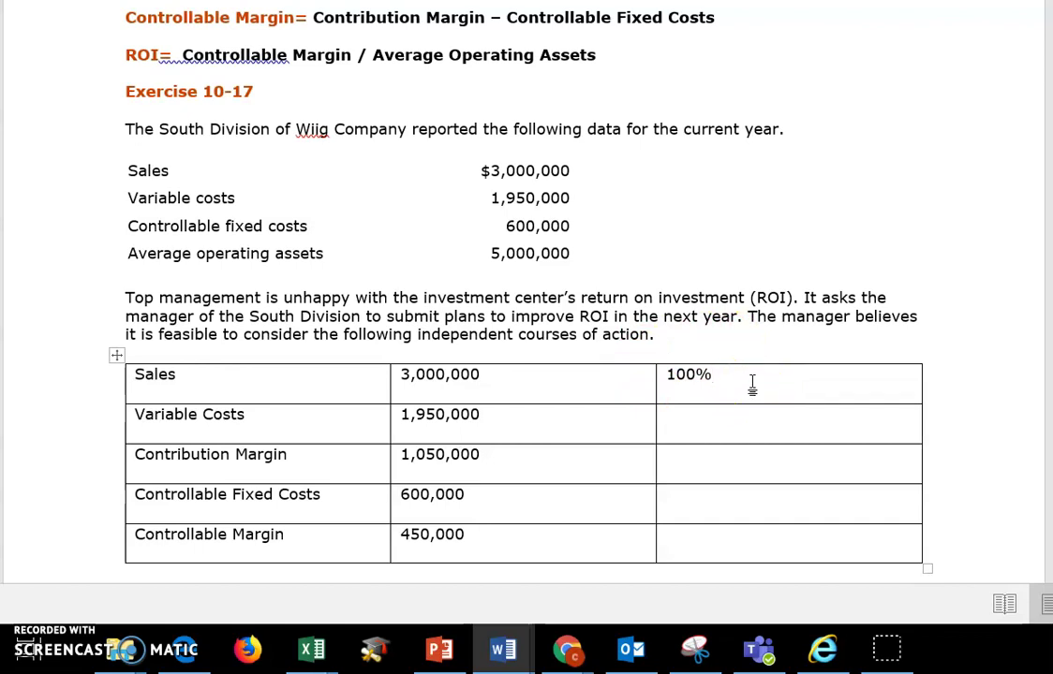
# - Enter 65% for Variable Costs and 35% for Contribution Margin in the percentage column
pyautogui.click(701, 428)
pyautogui.write('65%')
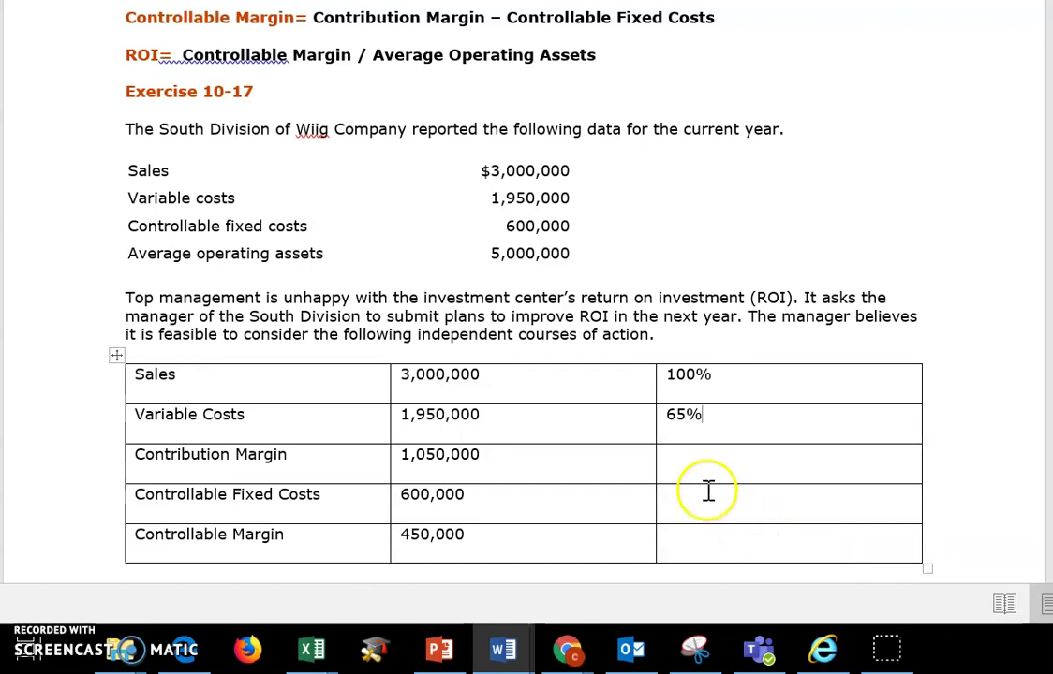
pyautogui.click(693, 464)
pyautogui.write('35')
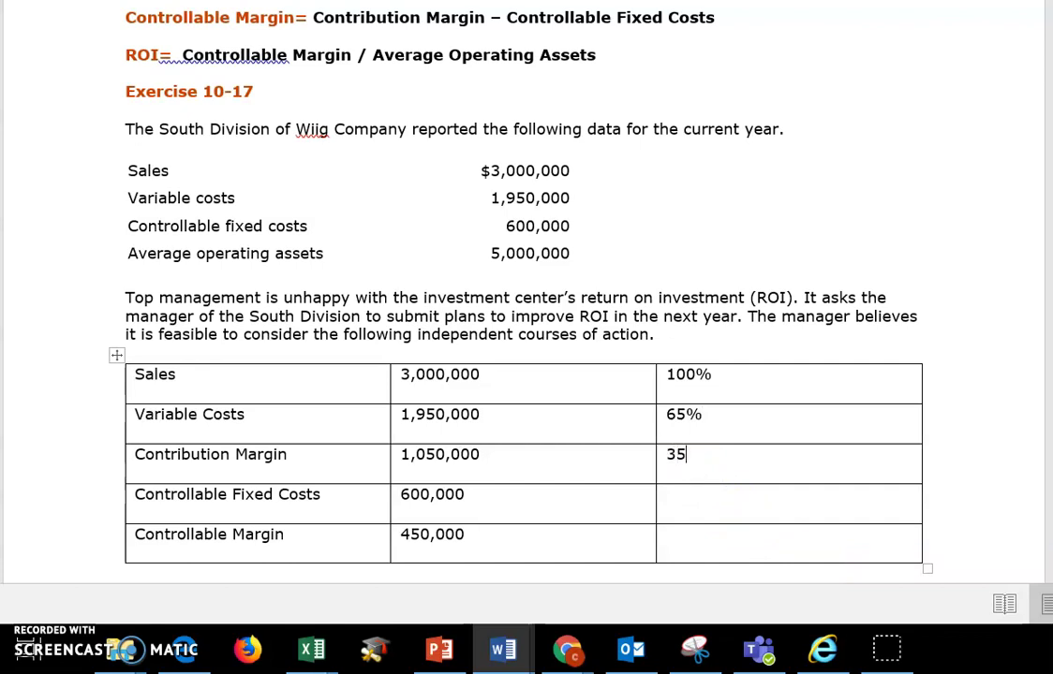
pyautogui.write('%')
# - Type 'Controllable Margin/ Avg Operating Assets' into the first cell of the part (a) table
pyautogui.scroll(-1, 525, 281)
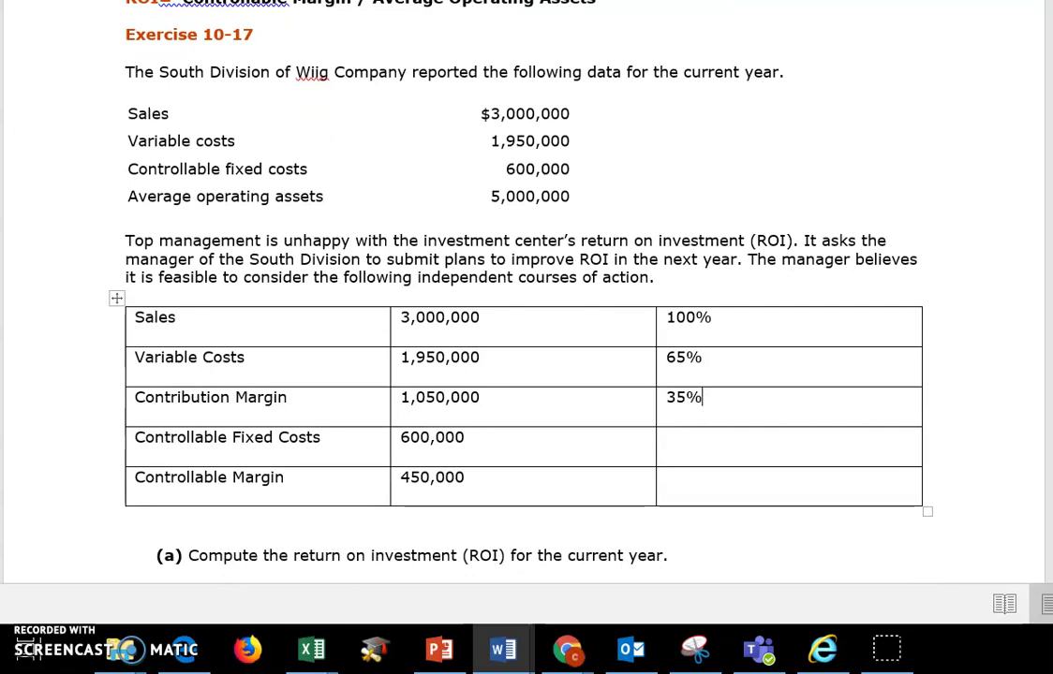
pyautogui.scroll(-2, 525, 281)
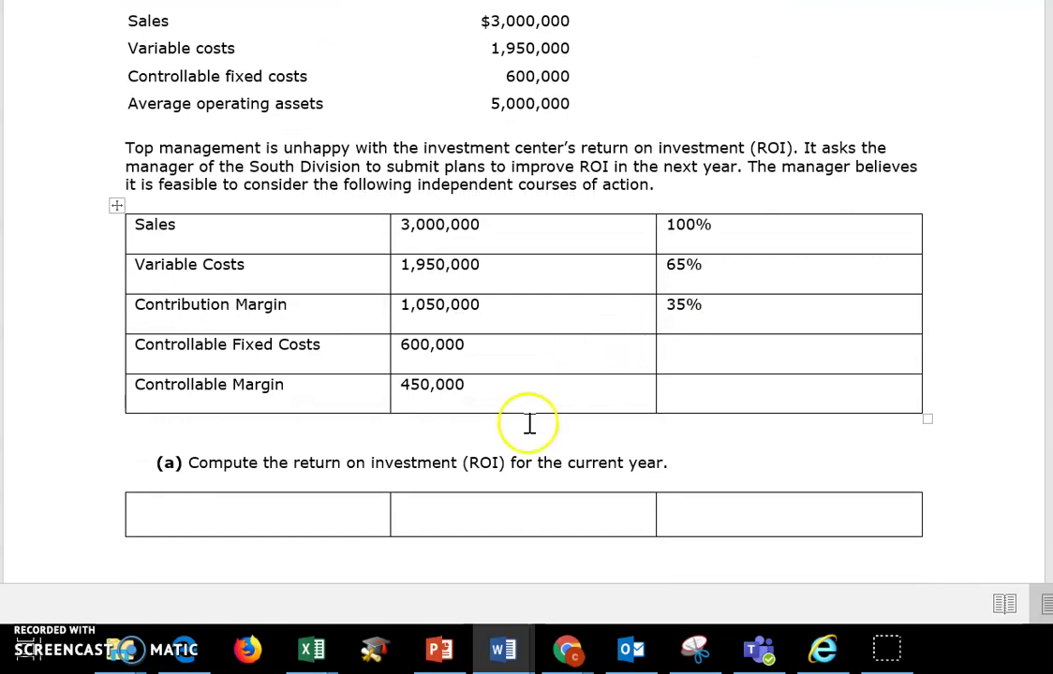
pyautogui.click(193, 511)
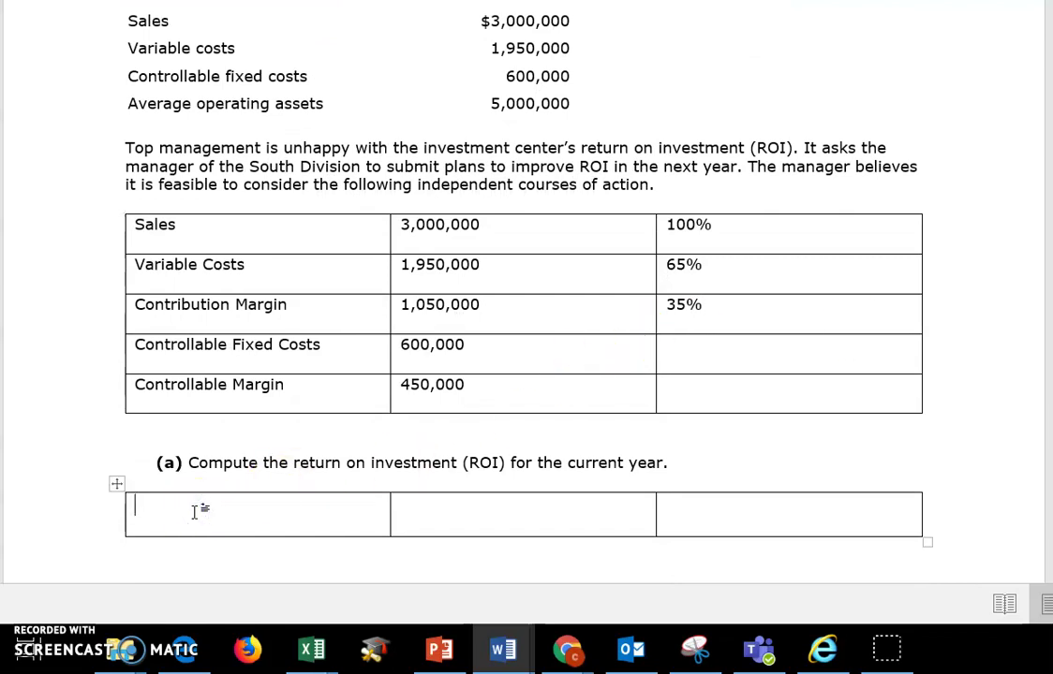
pyautogui.write('Controllable Margin/ ')
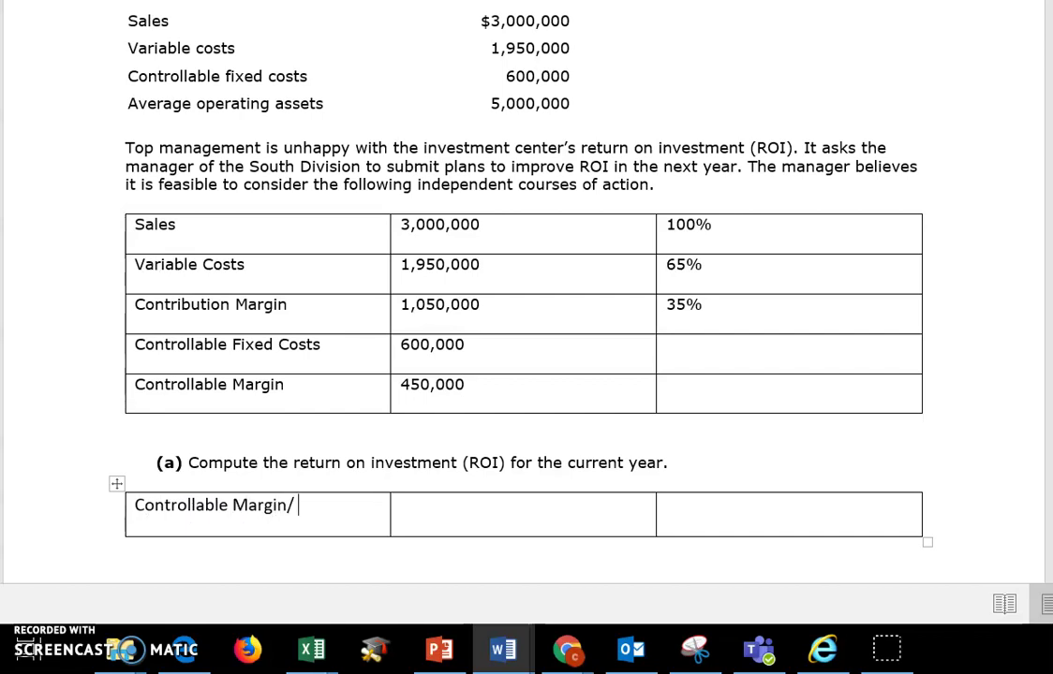
pyautogui.write('Ave')
pyautogui.press('BackSpace')
pyautogui.write('g Operating ')
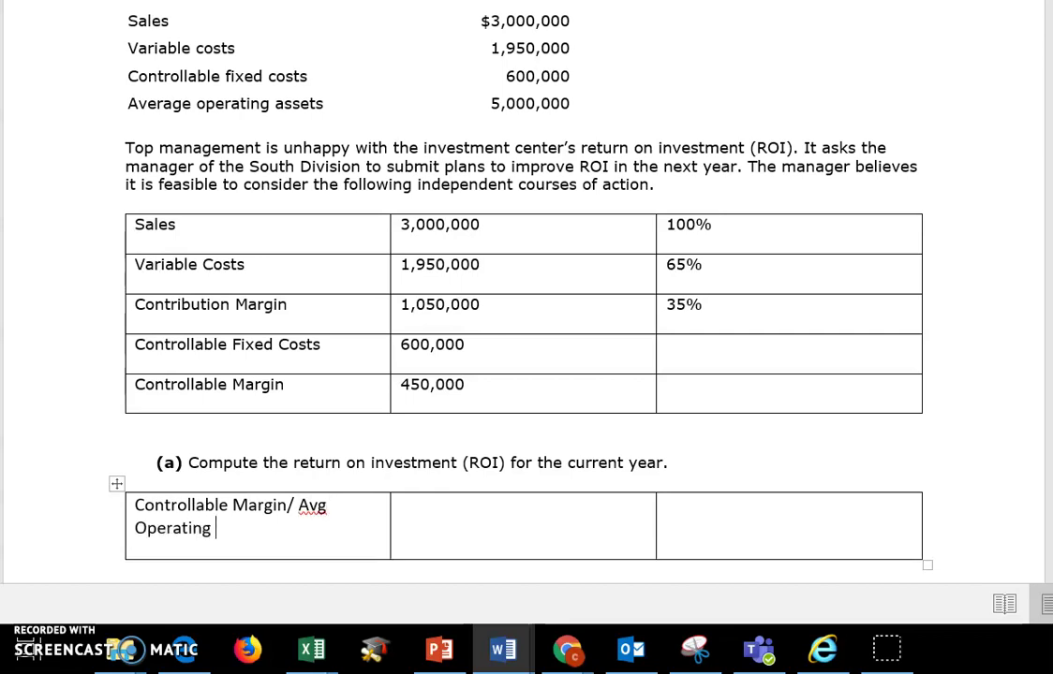
pyautogui.write('Assets')
# - Enter the calculation 450,000/5,000,000 and the result 9% in the part (a) row
pyautogui.click(448, 527)
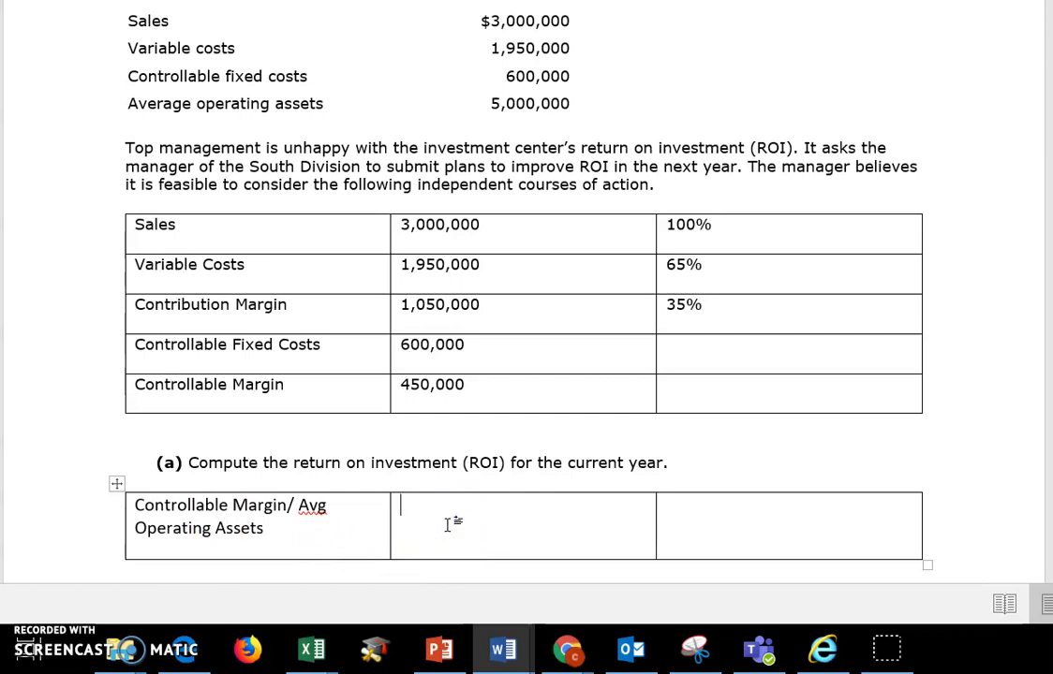
pyautogui.write('450,000/')
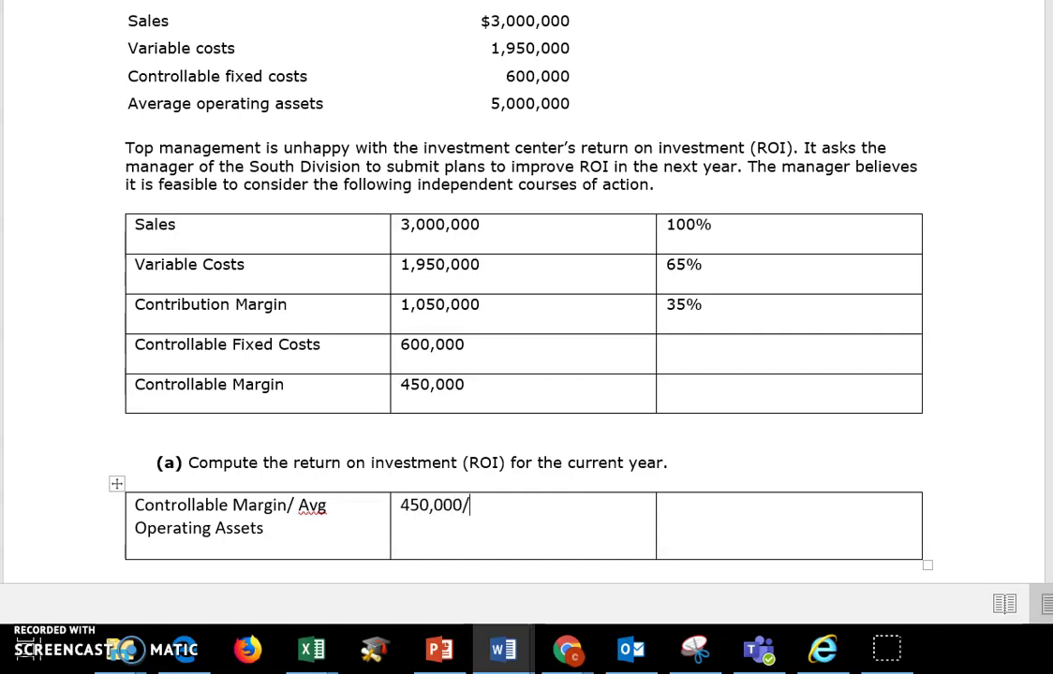
pyautogui.write('5,000,000')
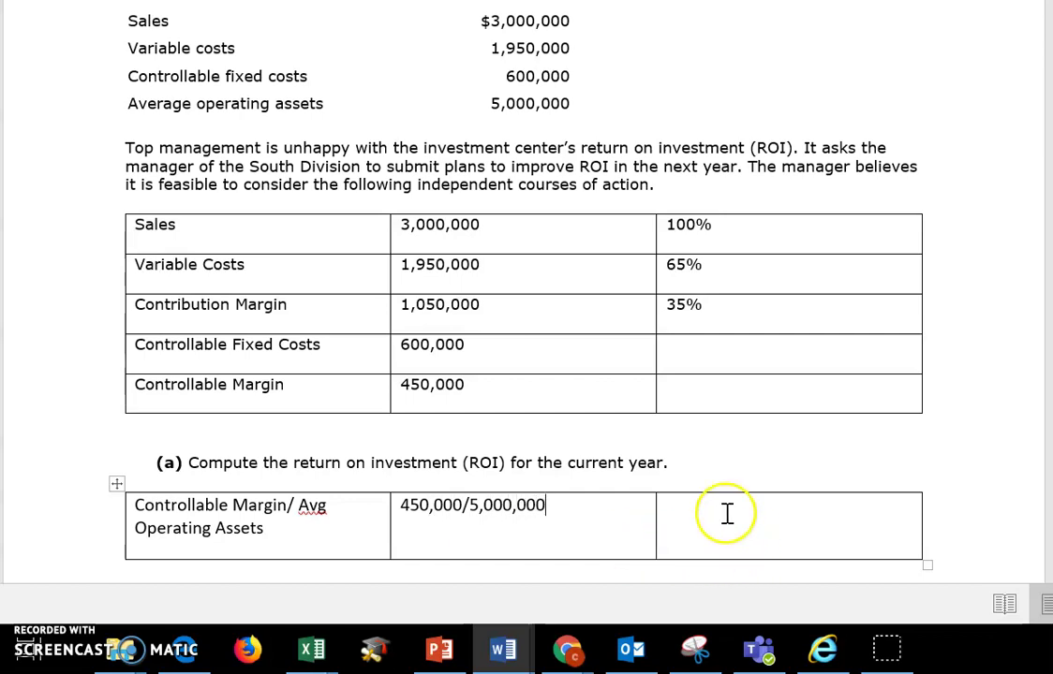
pyautogui.click(698, 512)
pyautogui.write('9%')
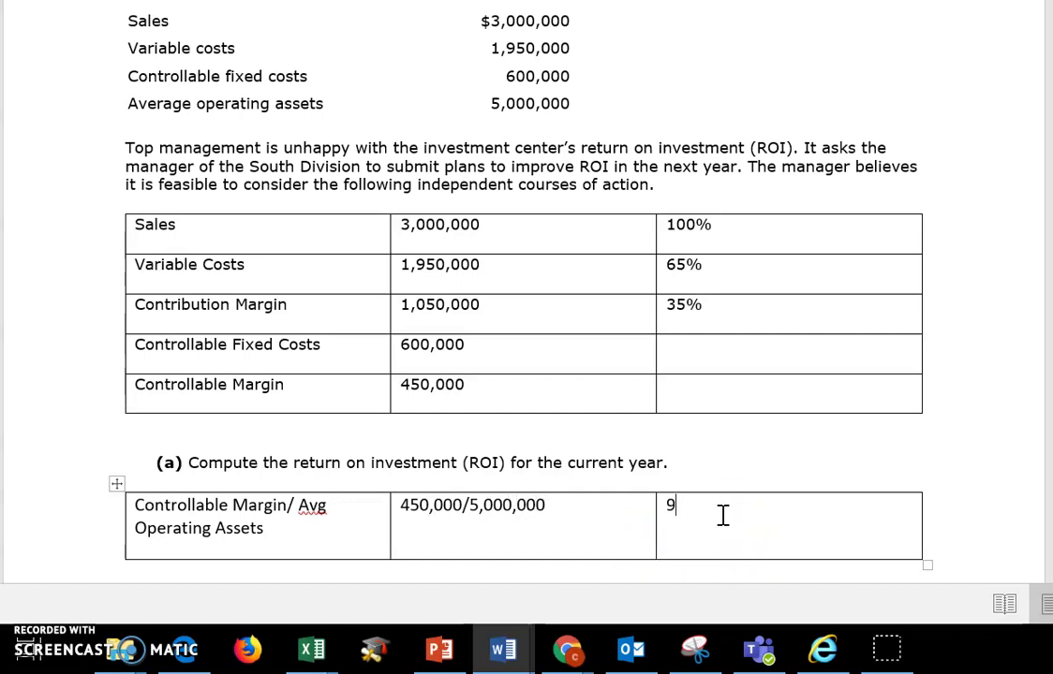